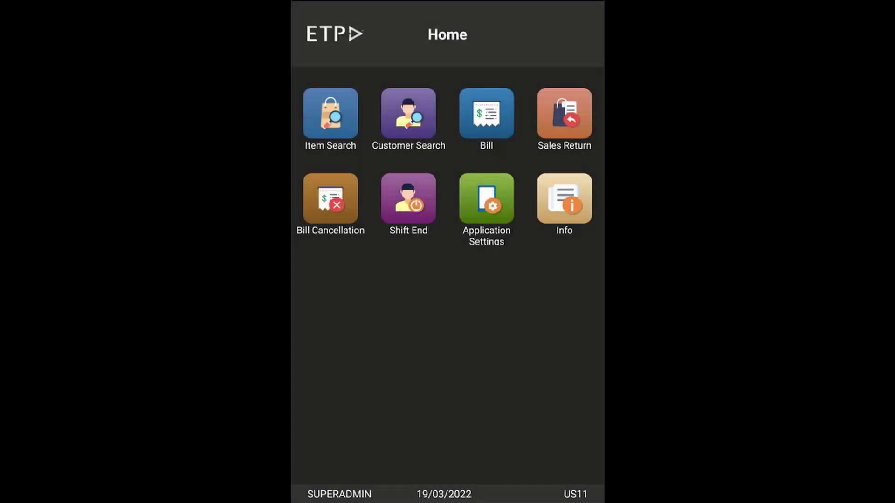
left_click(330, 114)
left_click(452, 107)
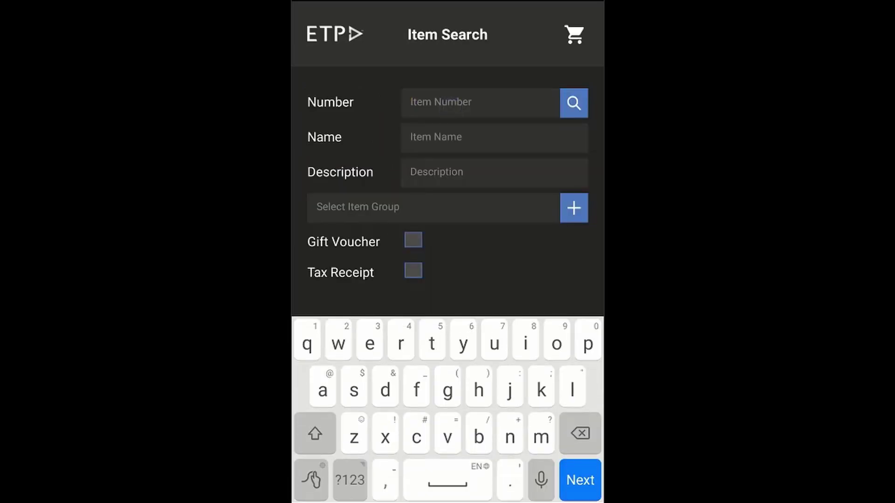
left_click(356, 486)
type("902")
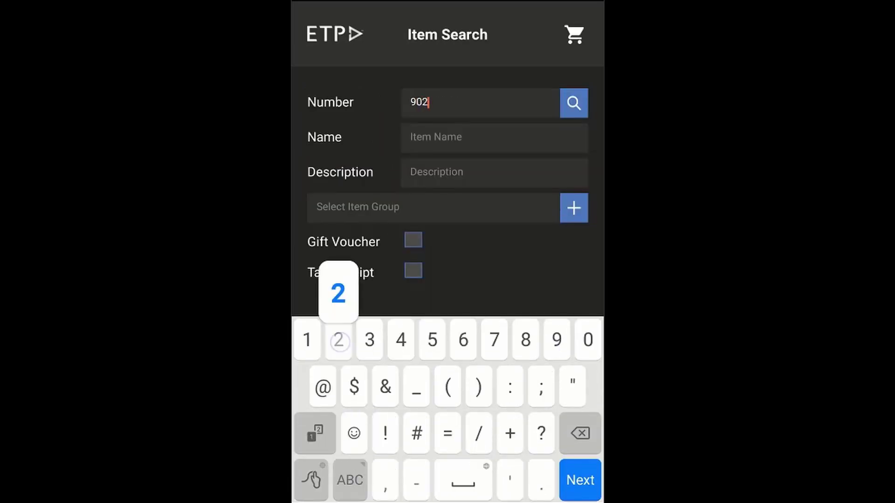
type("1010001")
left_click(563, 440)
left_click(575, 94)
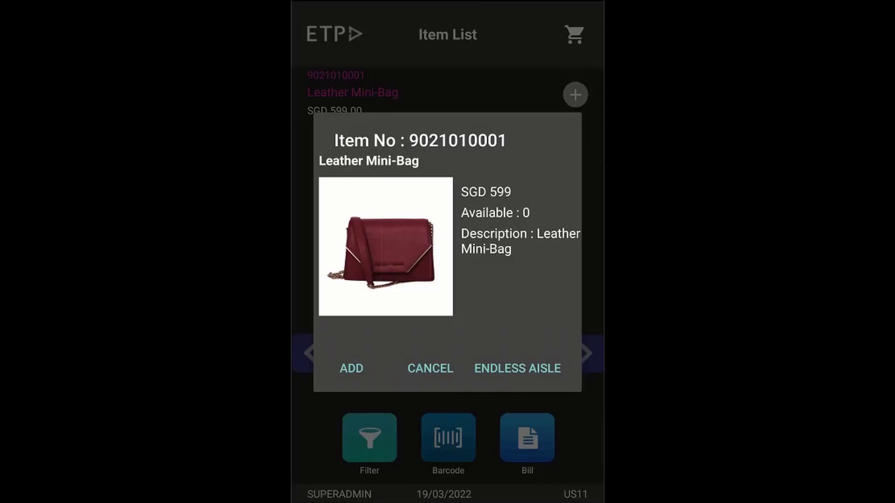
left_click(517, 368)
left_click(530, 374)
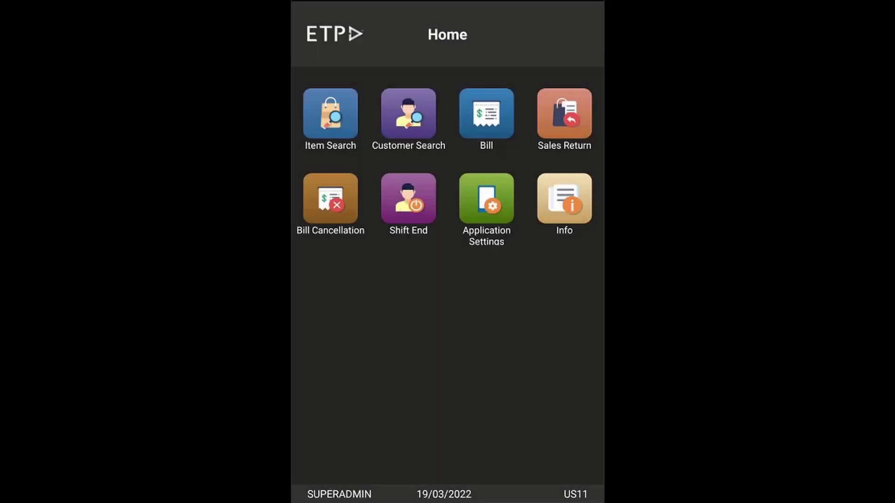
left_click(408, 114)
left_click(444, 105)
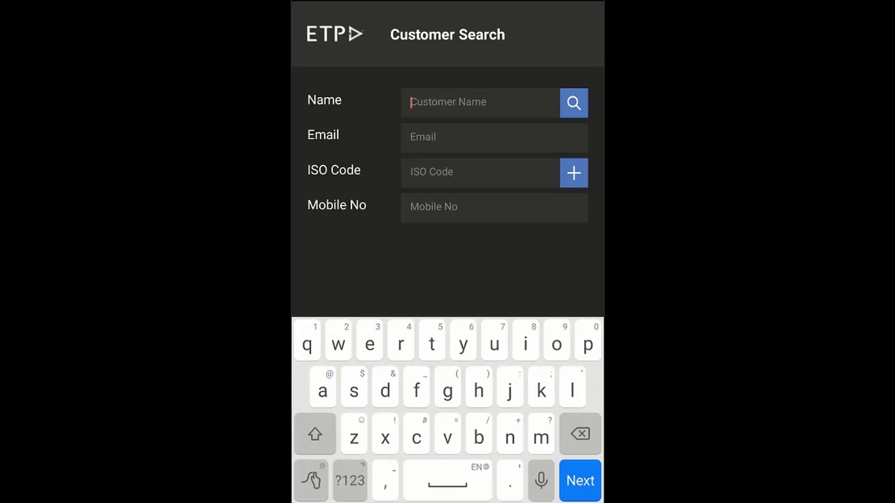
key("Escape")
left_click(565, 439)
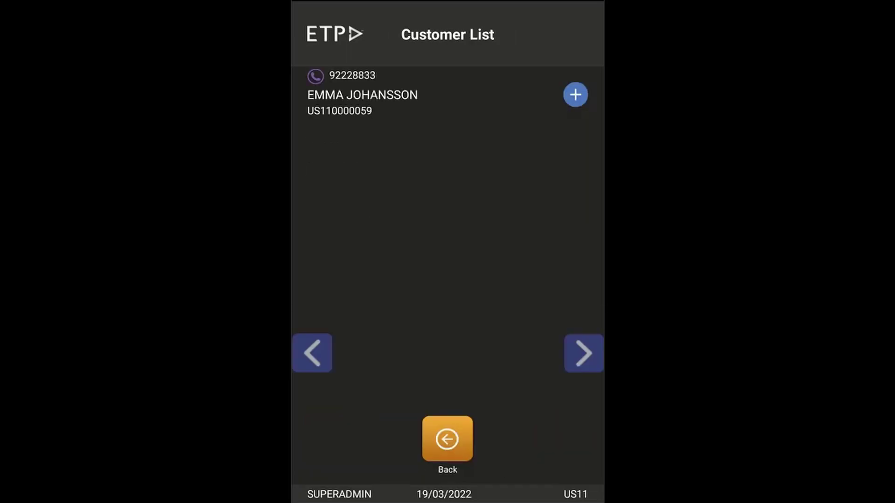
left_click(575, 95)
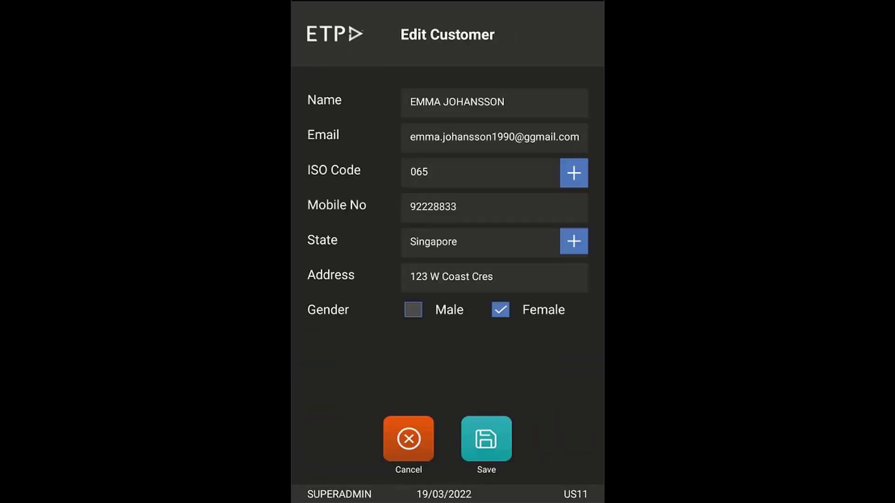
left_click(426, 277)
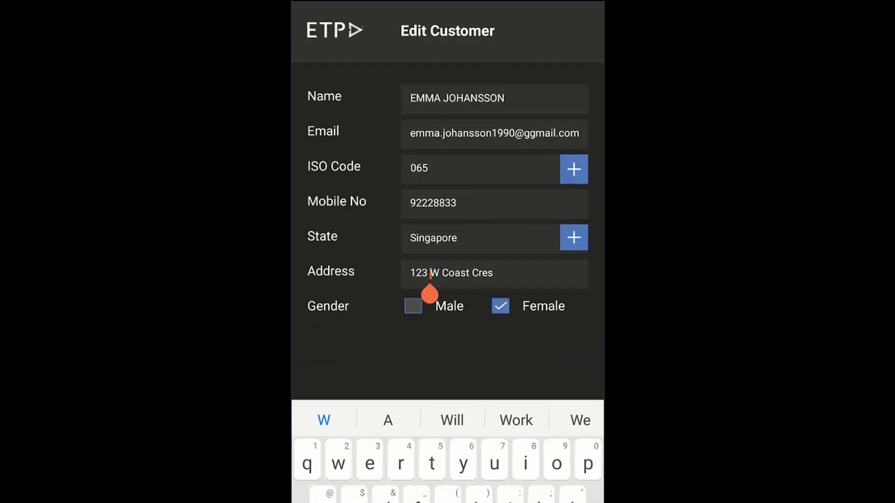
key("BackSpace")
key("BackSpace")
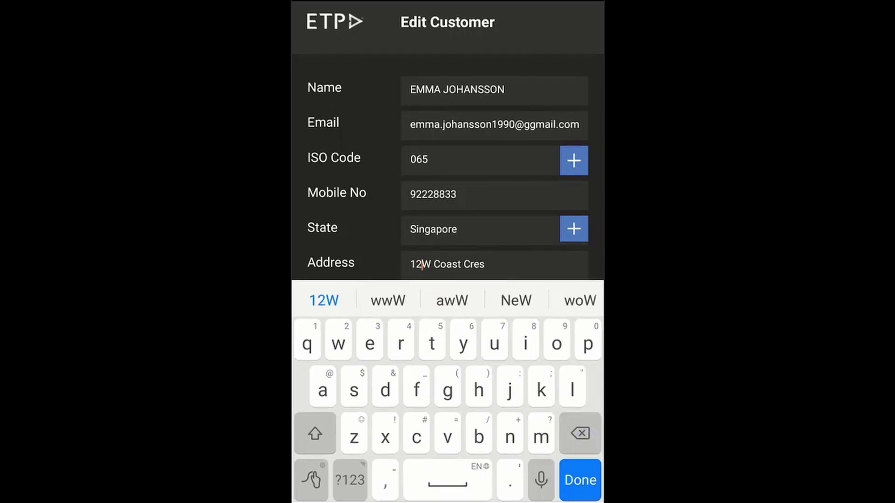
left_click(585, 347)
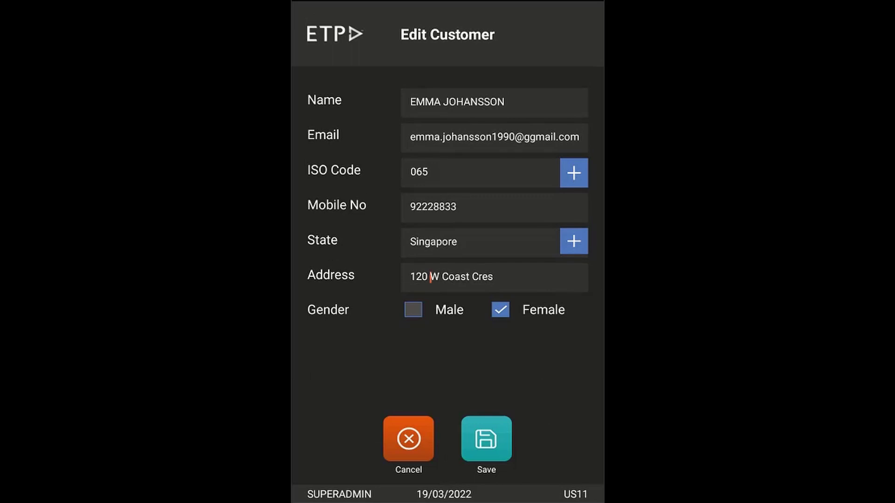
left_click(486, 439)
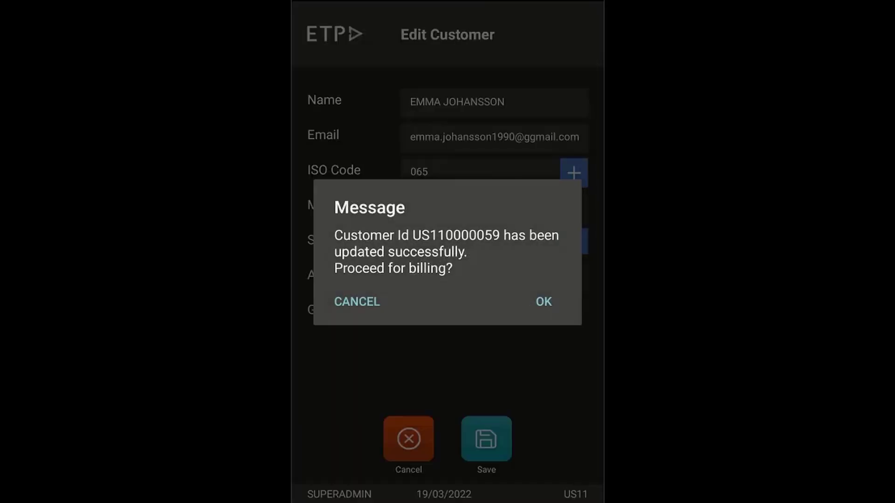
left_click(349, 301)
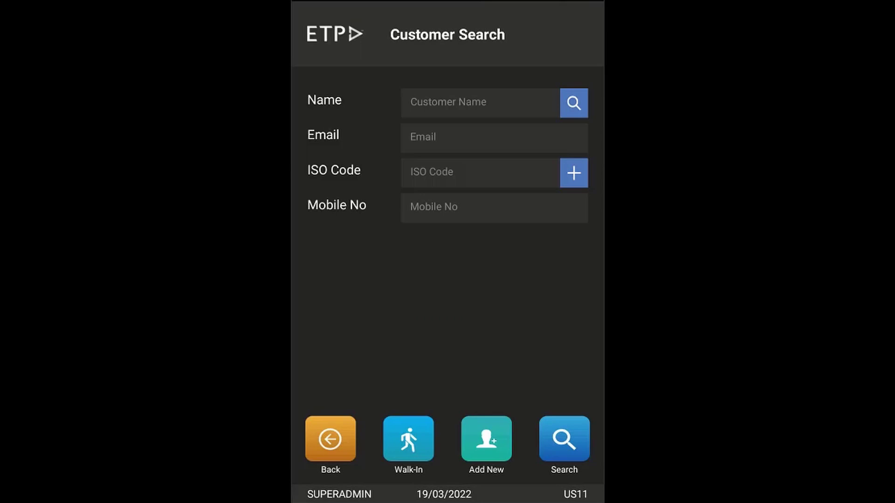
left_click(486, 438)
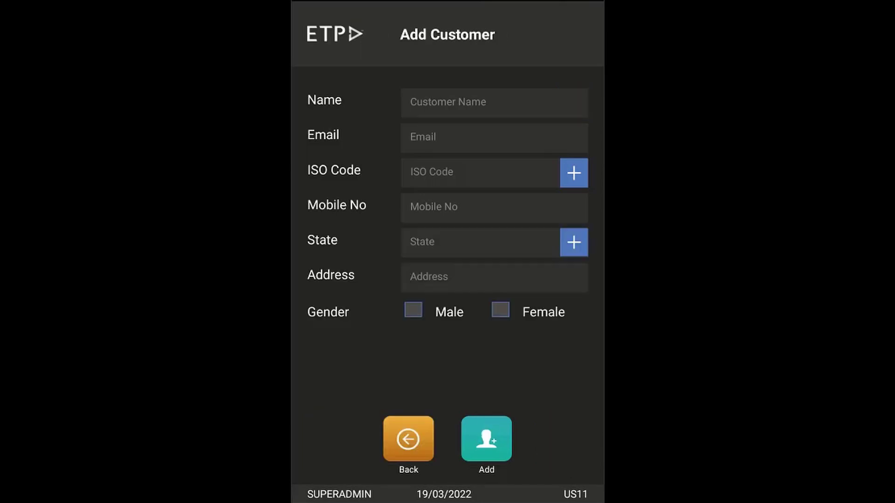
left_click(455, 110)
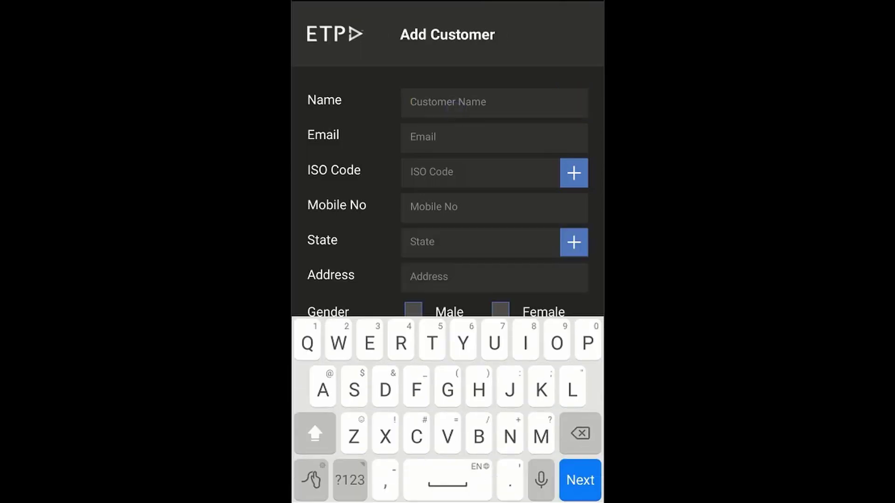
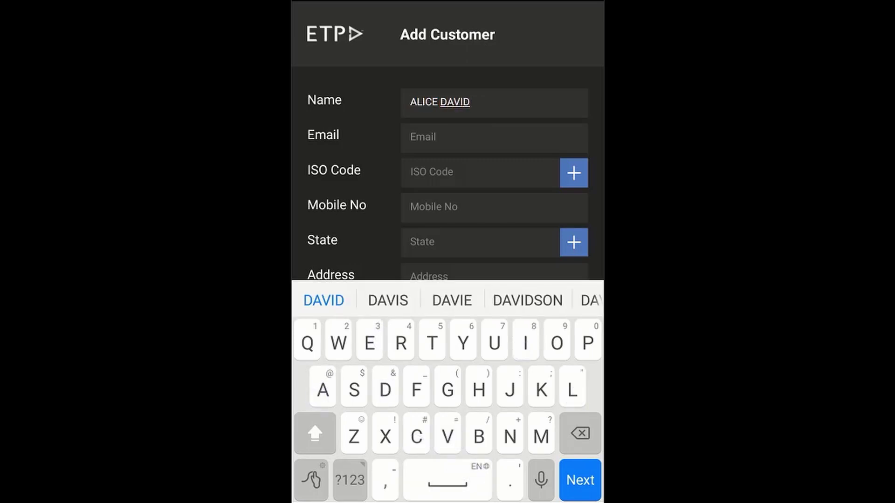
left_click(507, 138)
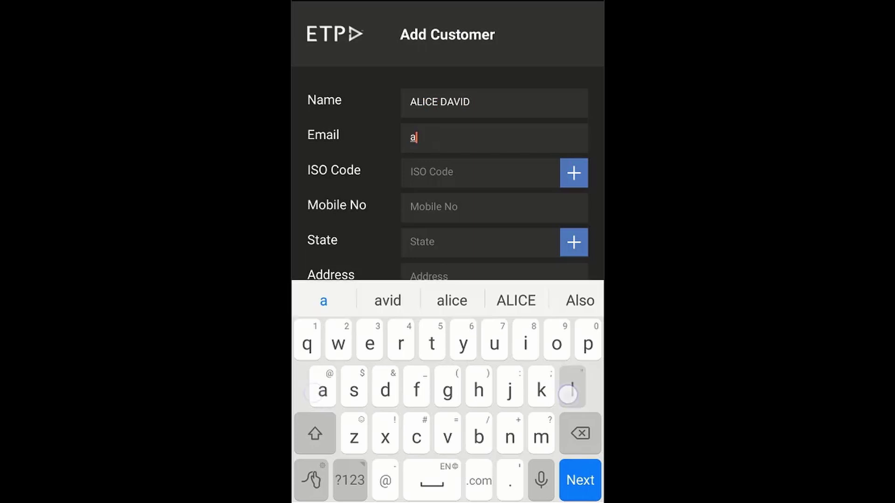
left_click(349, 480)
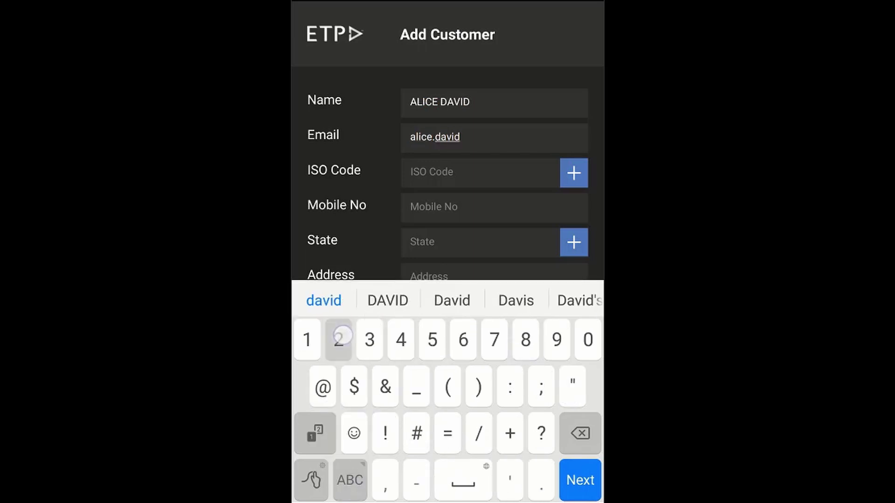
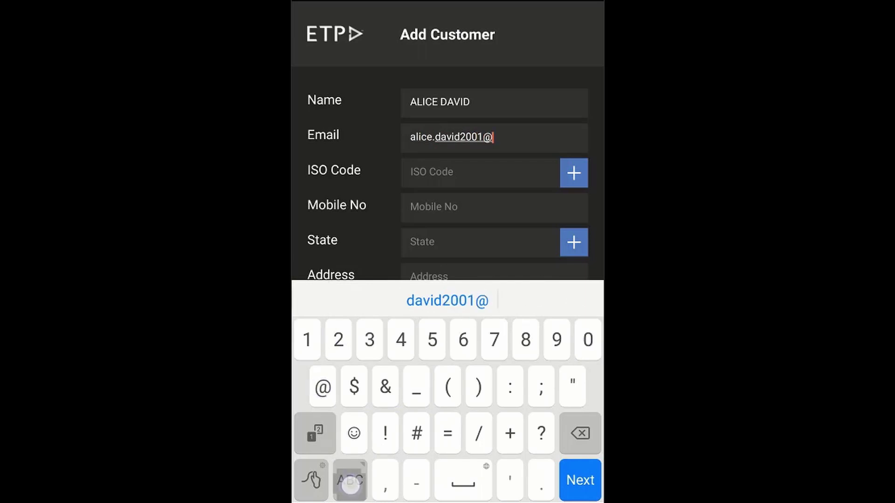
left_click(349, 480)
left_click(573, 174)
left_click(576, 382)
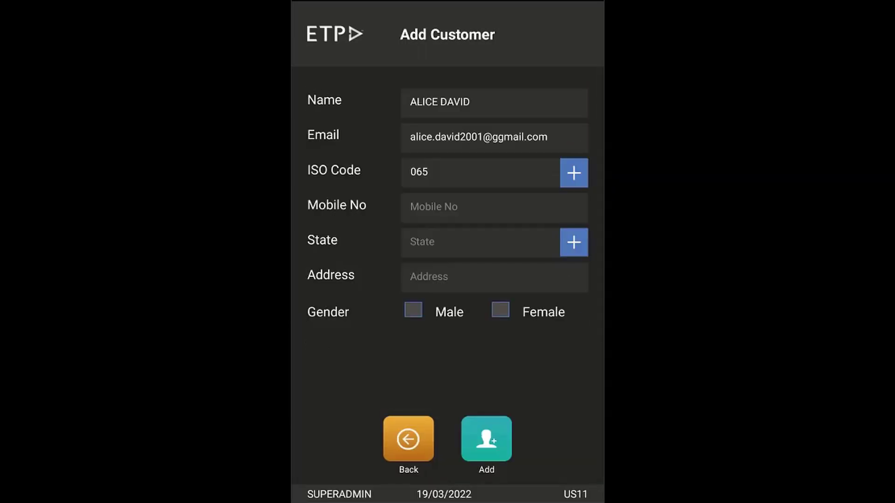
left_click(495, 212)
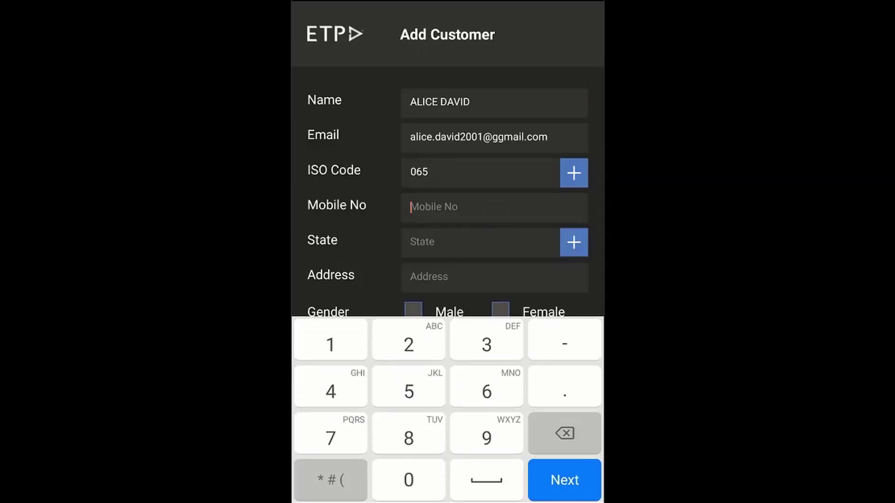
type("93881122")
left_click(573, 242)
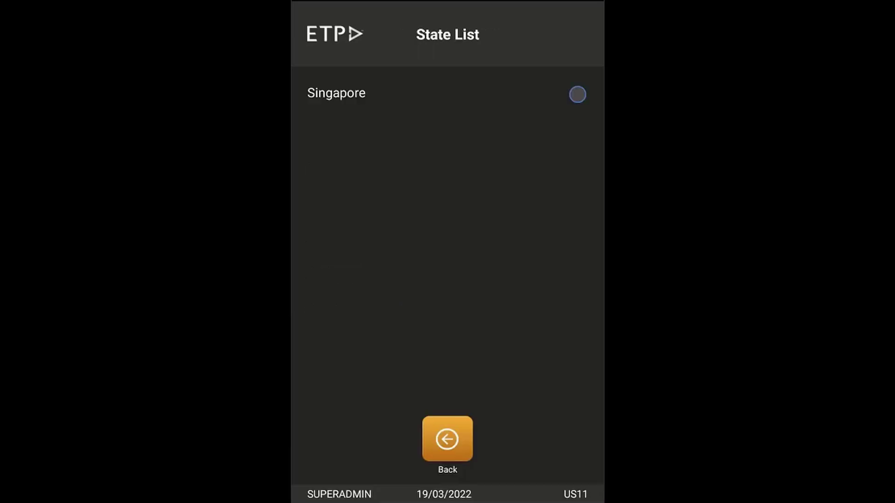
left_click(577, 92)
left_click(517, 279)
left_click(350, 480)
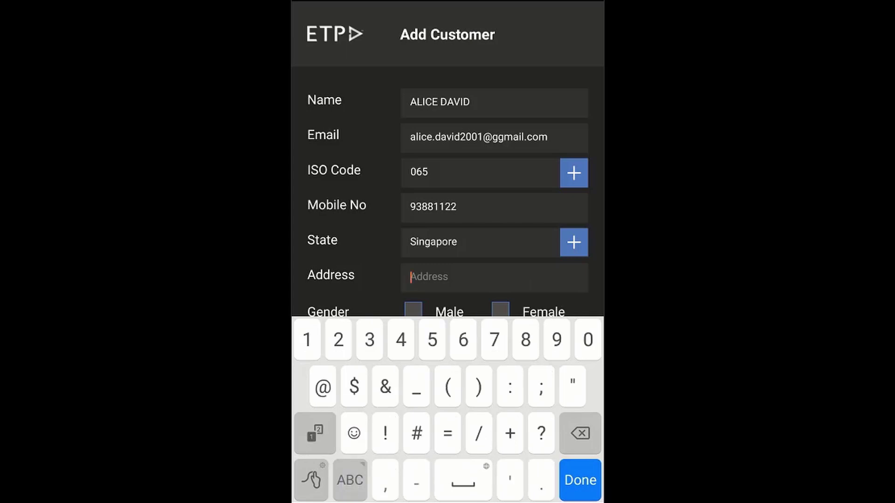
left_click(349, 480)
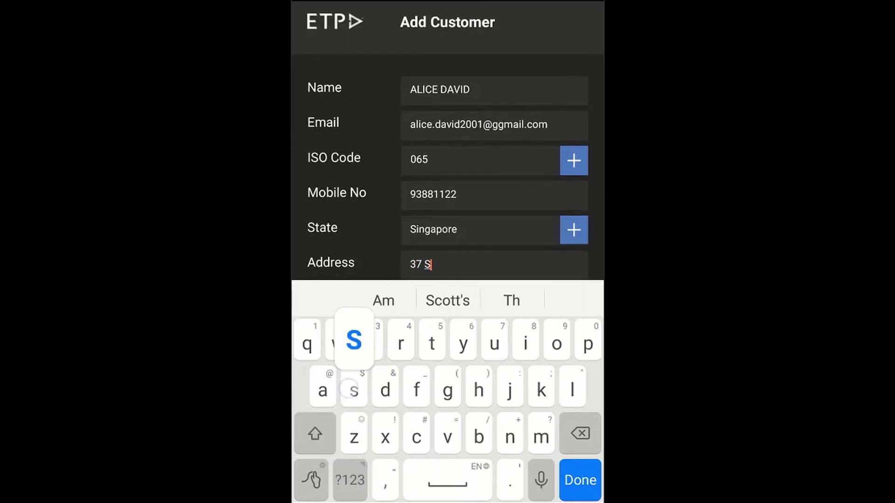
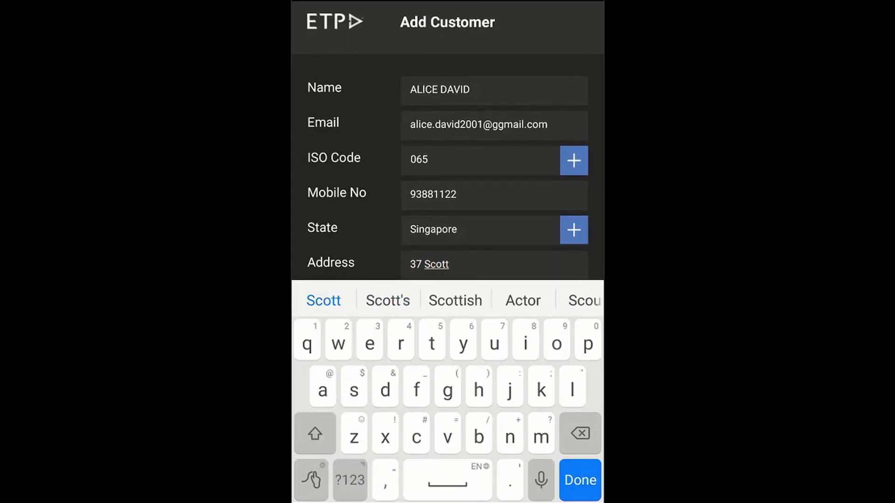
left_click(387, 300)
left_click(315, 433)
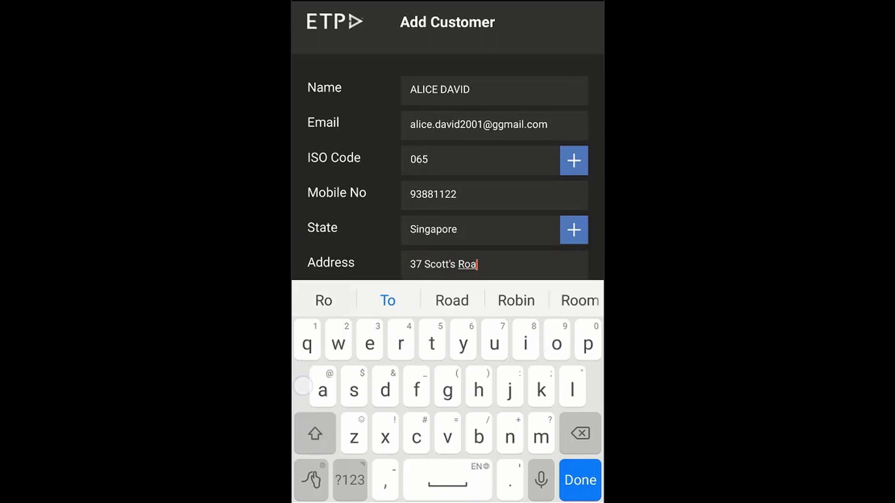
left_click(500, 310)
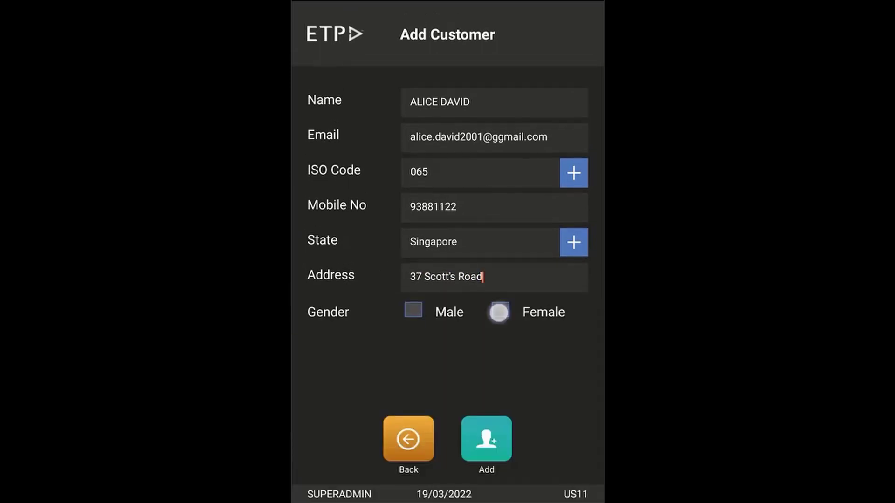
left_click(486, 439)
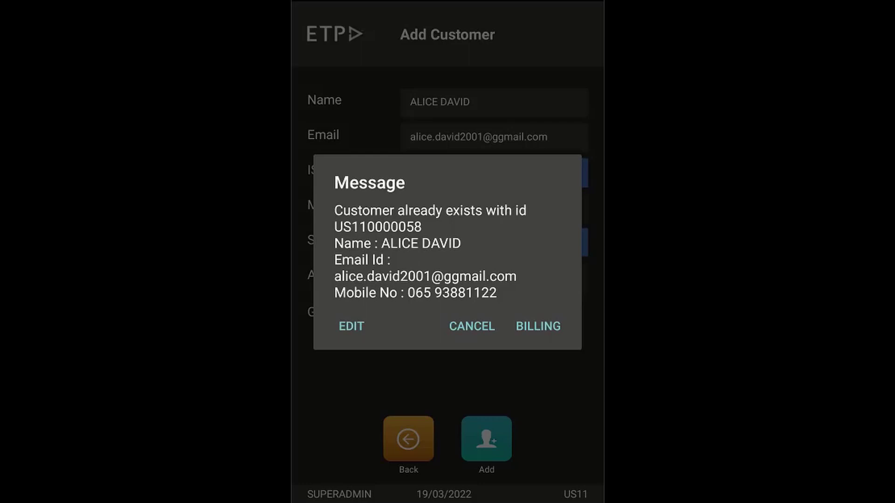
left_click(351, 326)
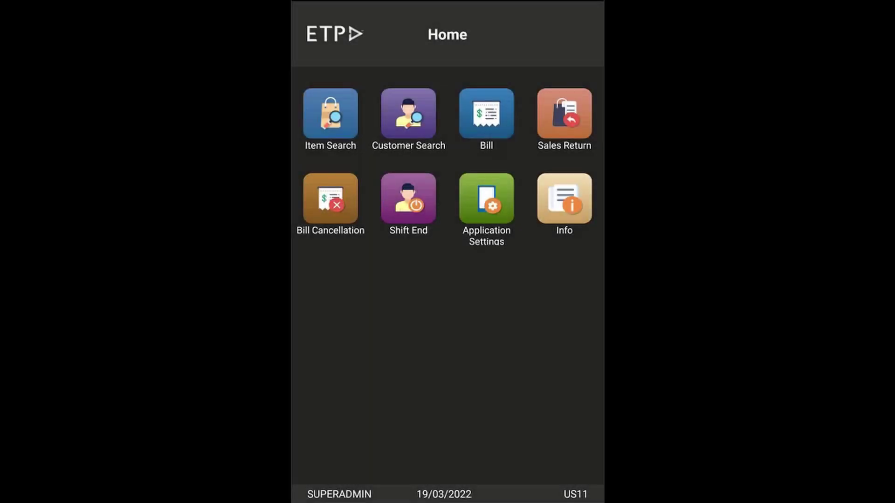
Step: Put the SGD 599.00 walk-in bill on hold as 303 and print its hold invoice
left_click(485, 113)
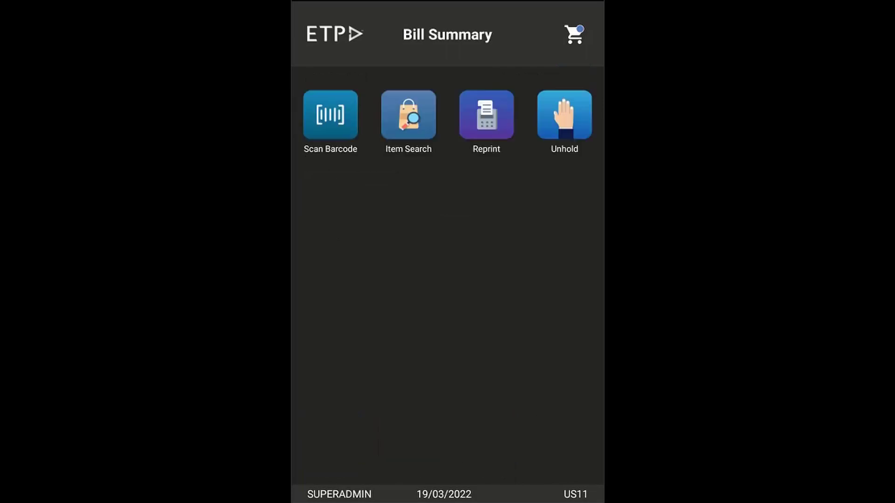
left_click(486, 438)
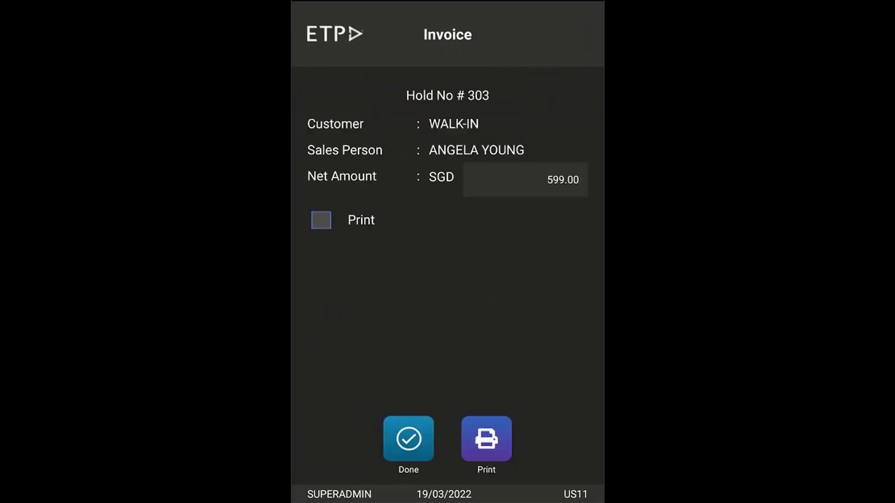
left_click(321, 220)
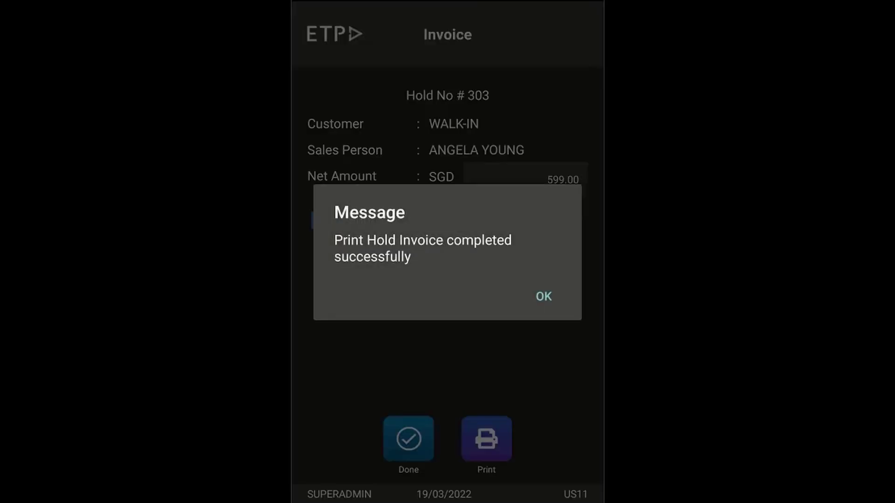
left_click(542, 295)
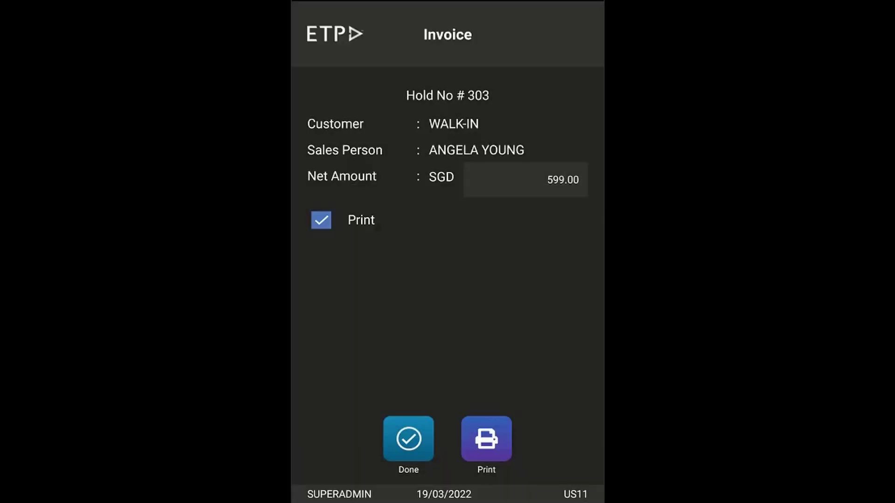
left_click(409, 438)
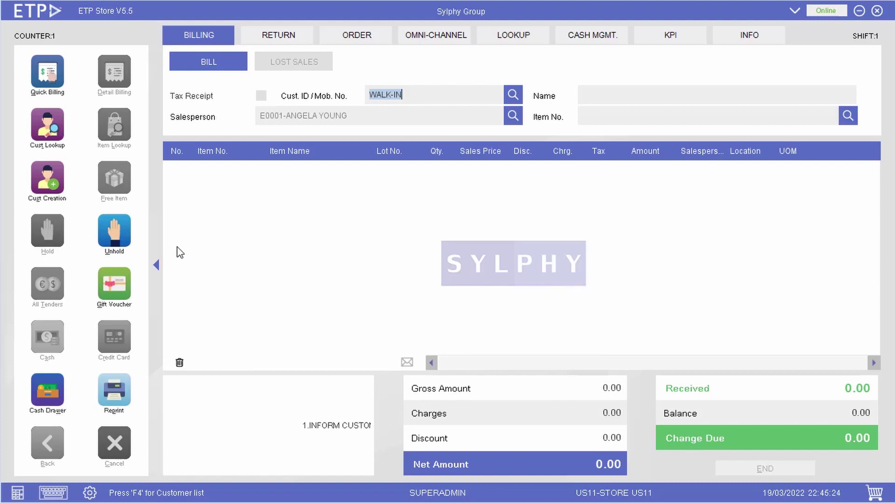
Step: Recall held bill 303 on the desktop billing screen
left_click(117, 232)
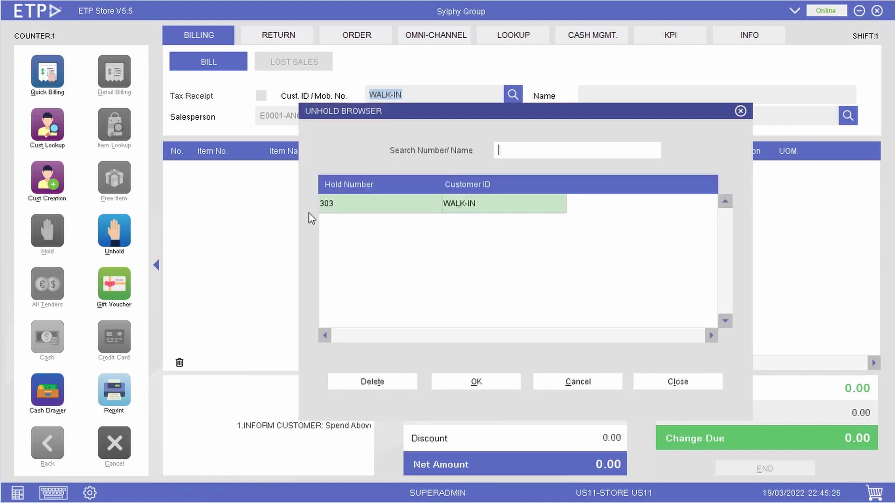
double_click(362, 211)
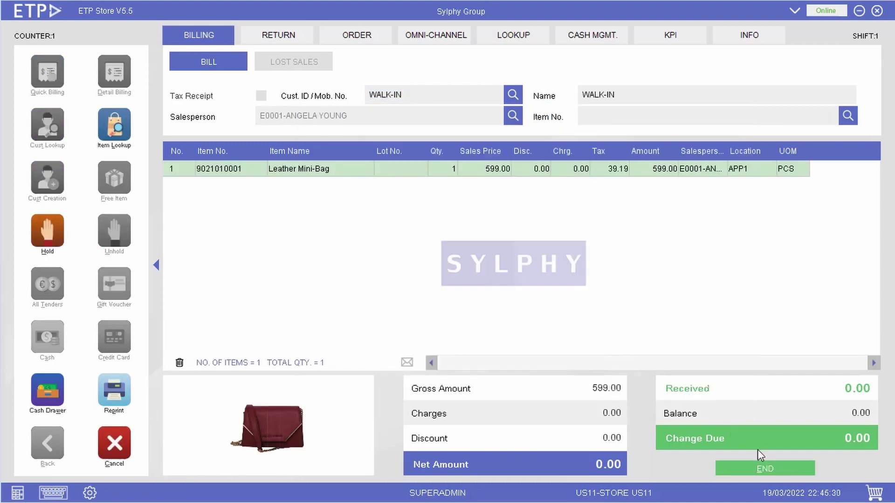
left_click(779, 469)
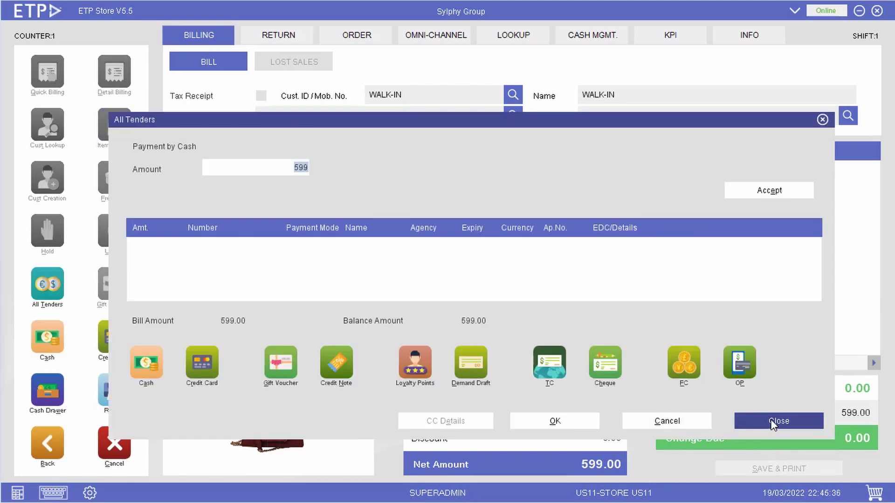
left_click(772, 423)
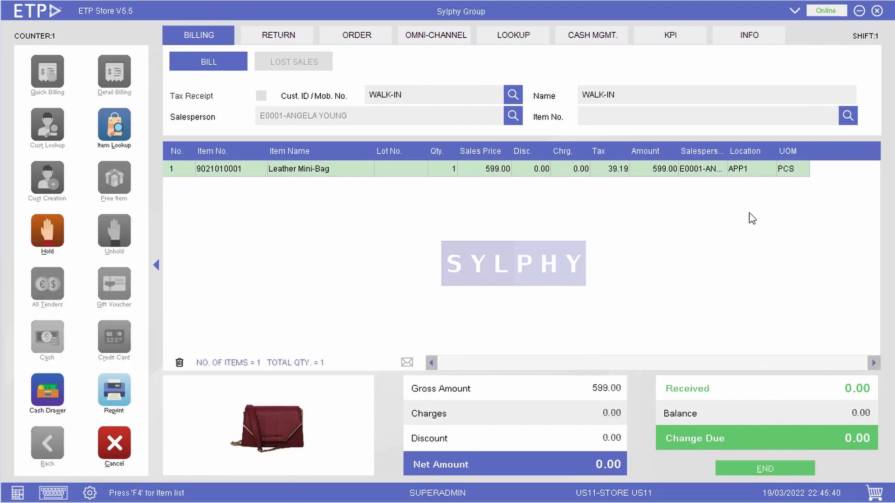
type("9021030001")
key("Return")
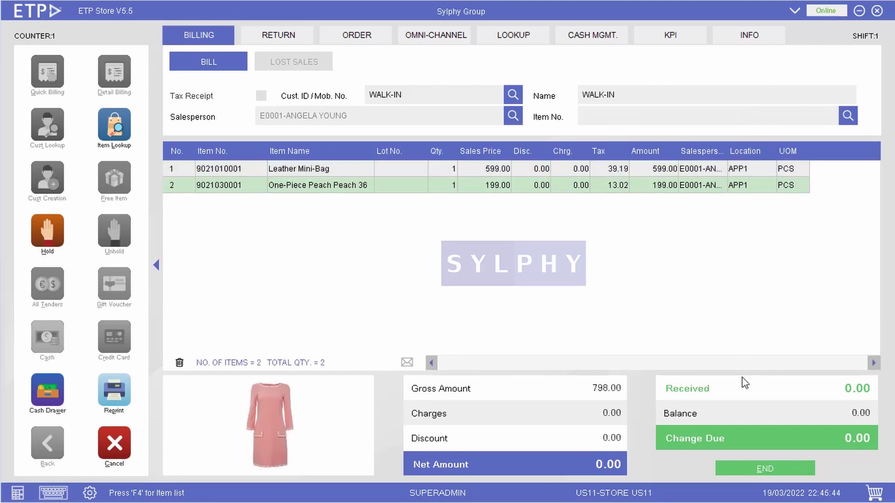
left_click(762, 470)
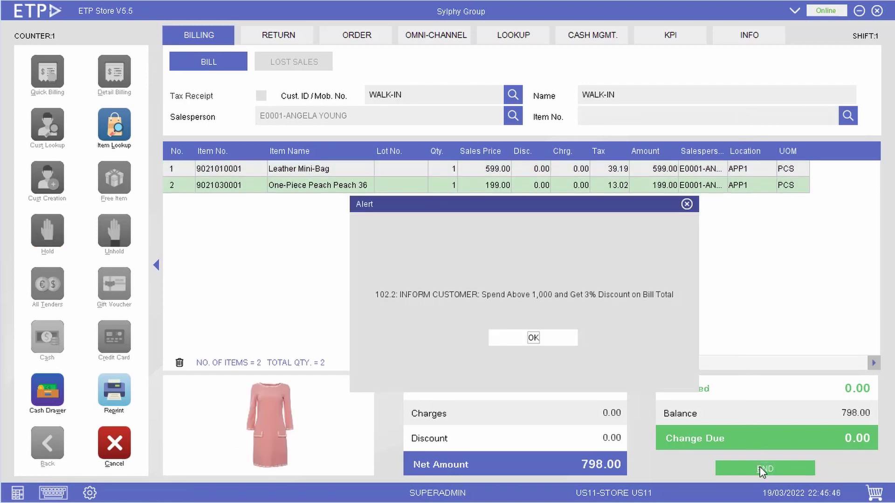
key("Return")
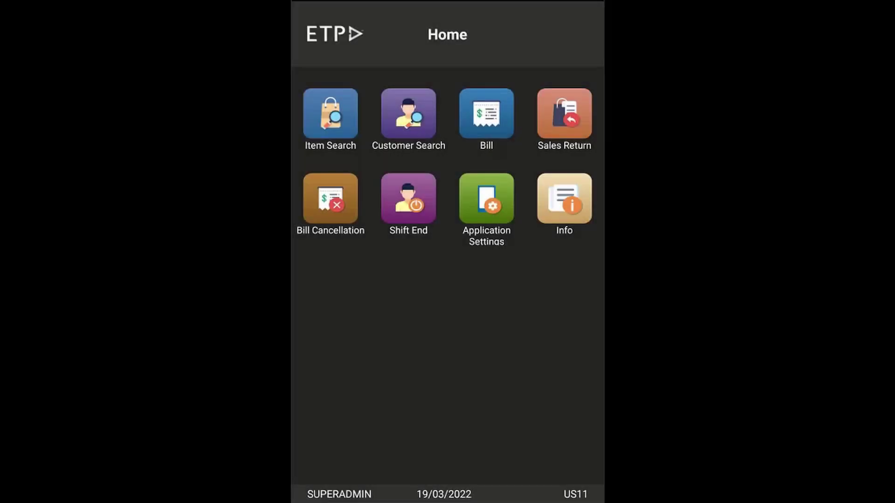
Step: Search for Diana Prince and confirm her as the bill's customer
left_click(473, 101)
type("d")
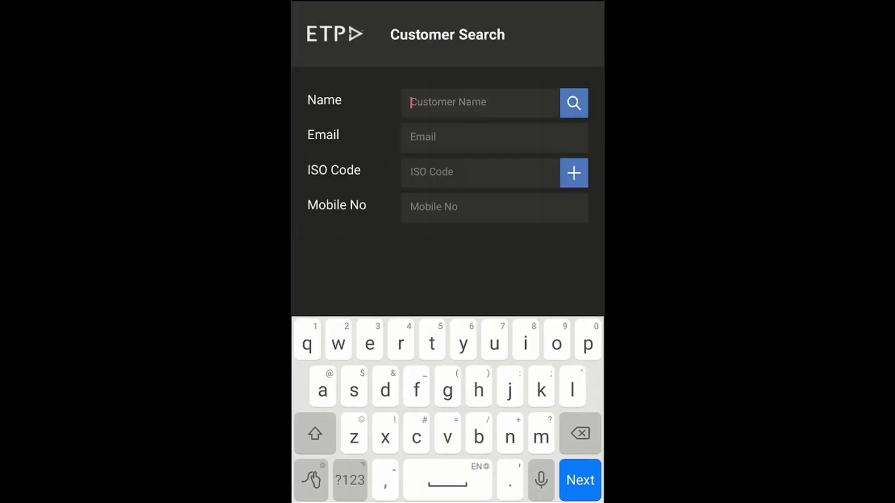
type("iana prince")
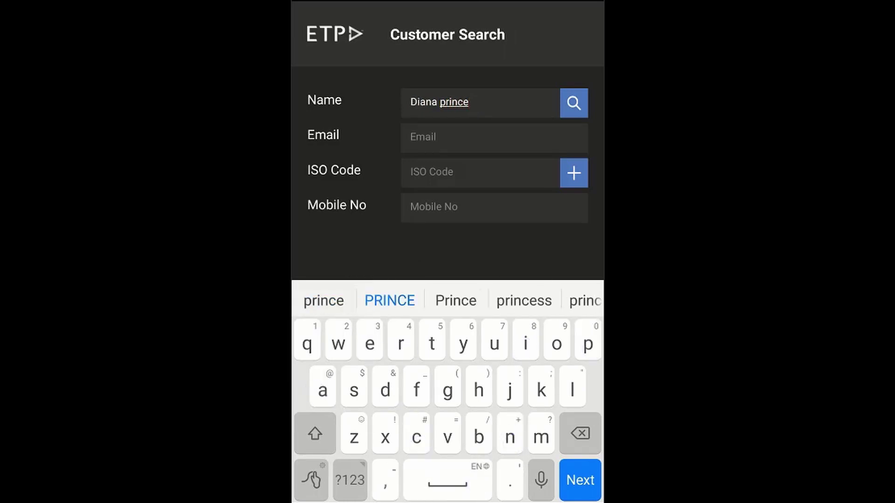
key("Escape")
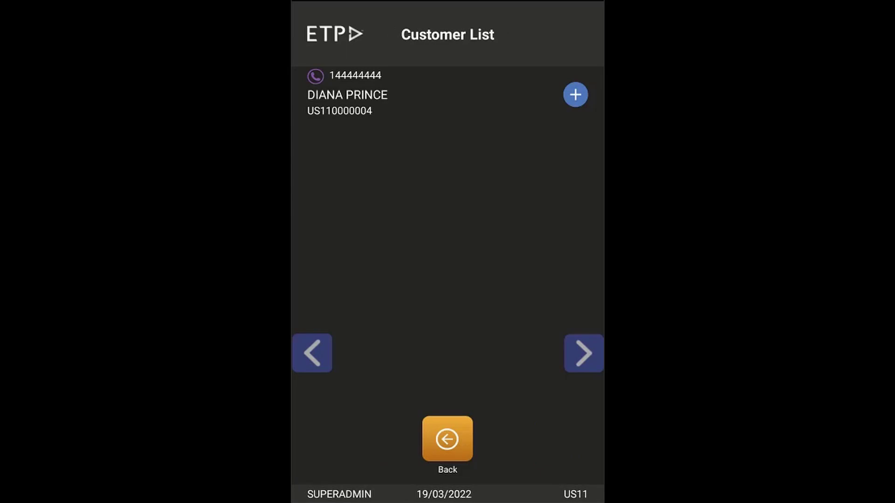
left_click(386, 95)
left_click(547, 293)
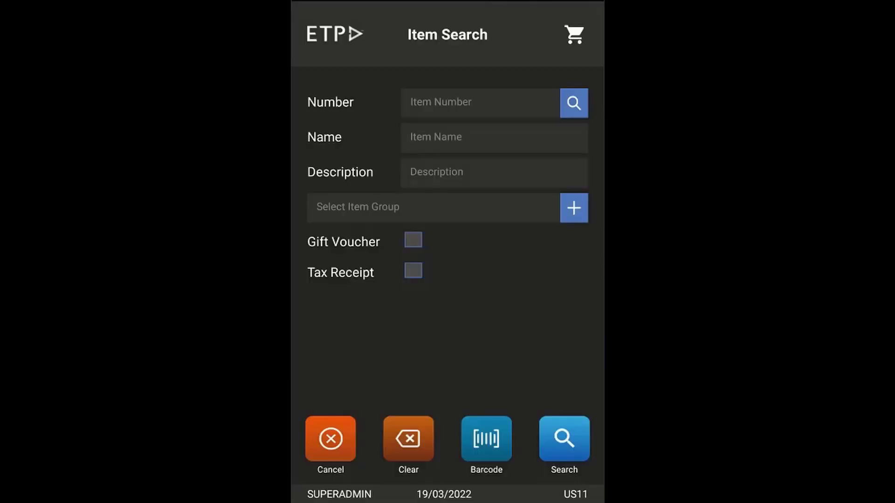
Step: Scan the peach and pink dresses and two Illicit Flower perfumes, then check out at 538.20
left_click(486, 439)
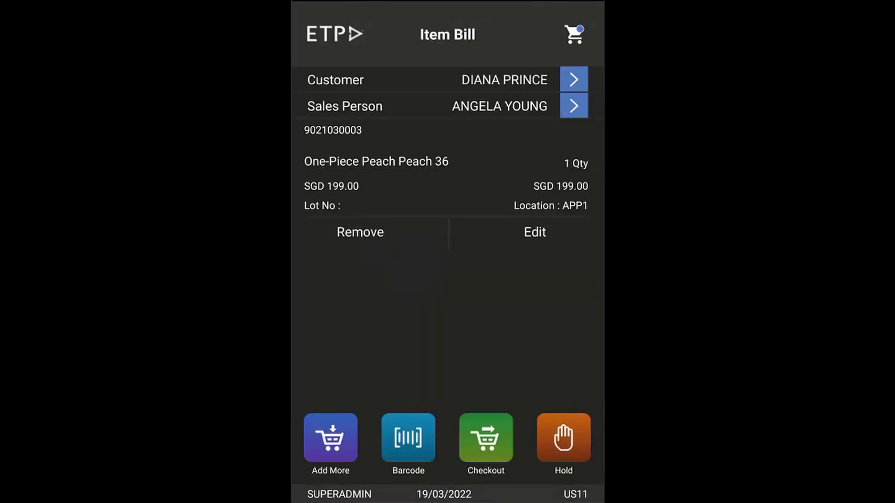
left_click(408, 437)
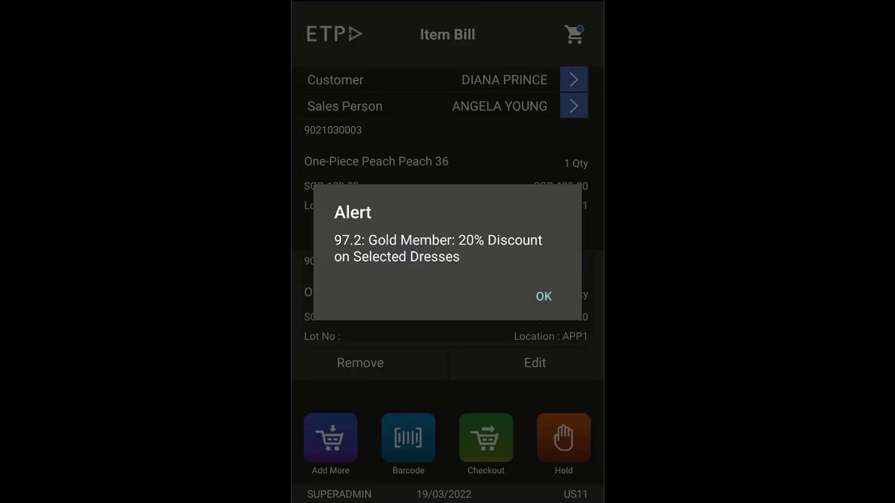
left_click(543, 297)
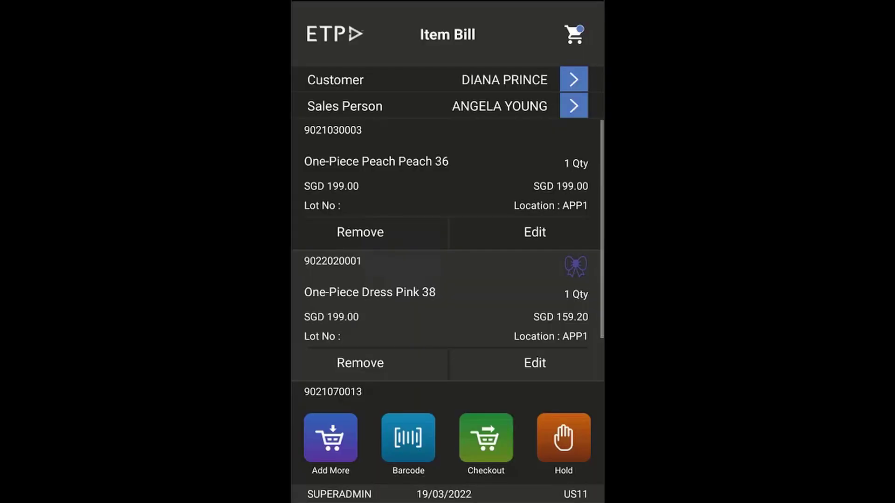
left_click_drag(485, 288, 484, 188)
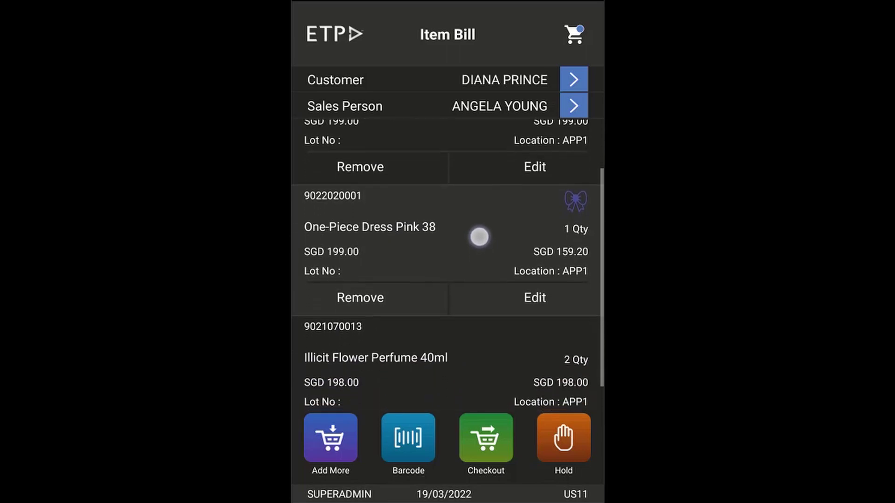
left_click(491, 441)
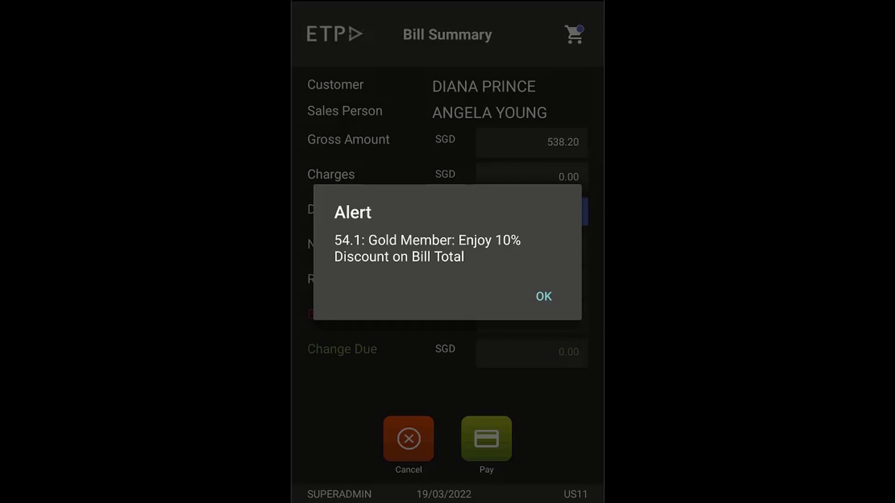
Step: Acknowledge the Gold Member discount and perfume promotion alerts
left_click(542, 294)
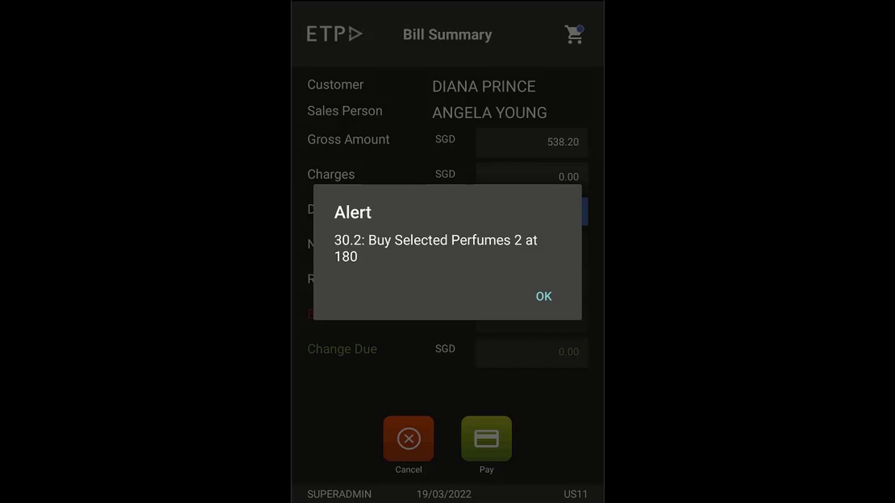
left_click(543, 294)
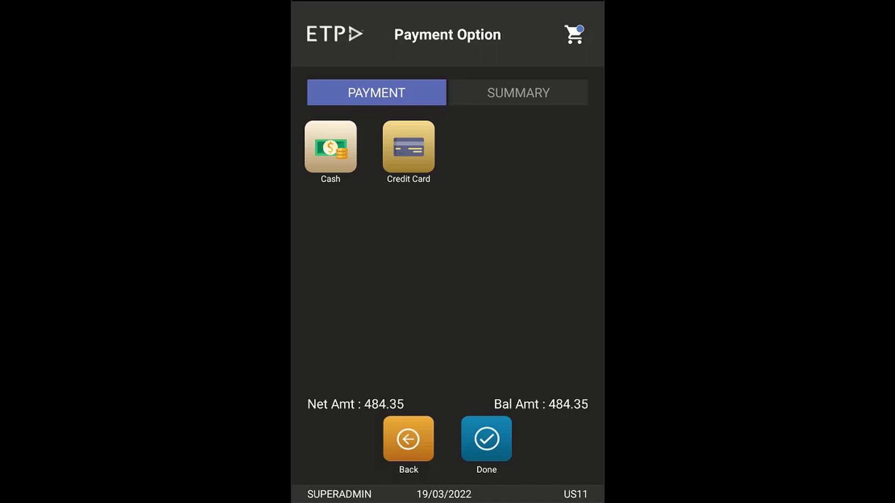
Step: Pay invoice 1149 of 484.38 in cash, then save and print it
left_click(495, 444)
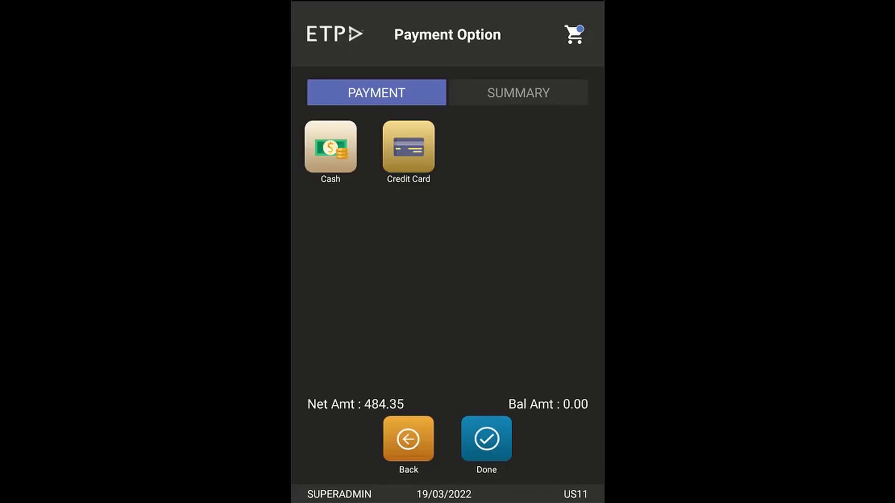
left_click(490, 442)
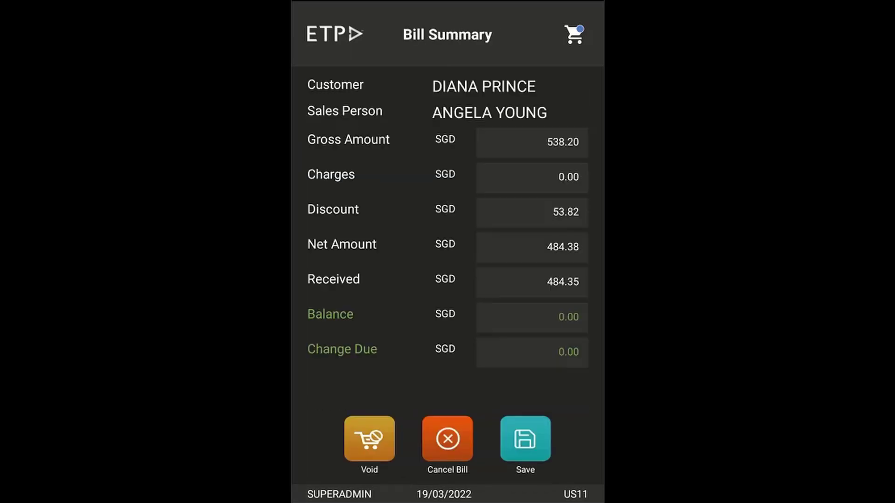
left_click(529, 443)
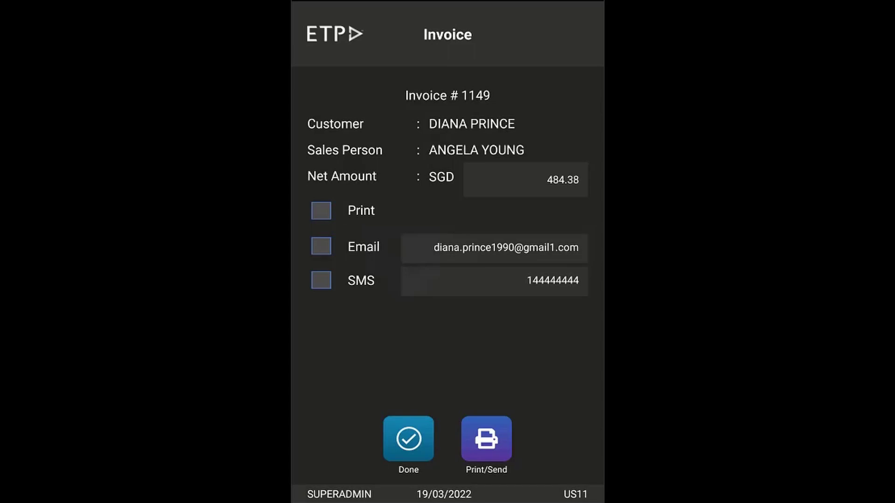
left_click(321, 211)
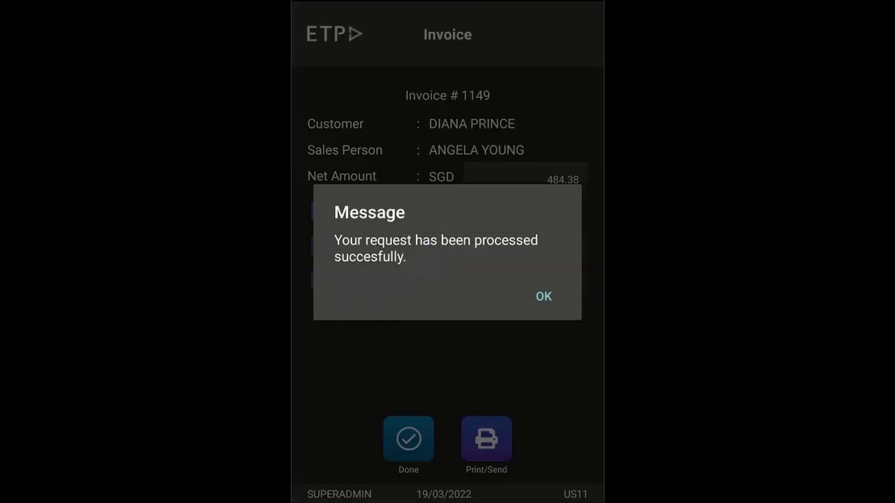
left_click(543, 296)
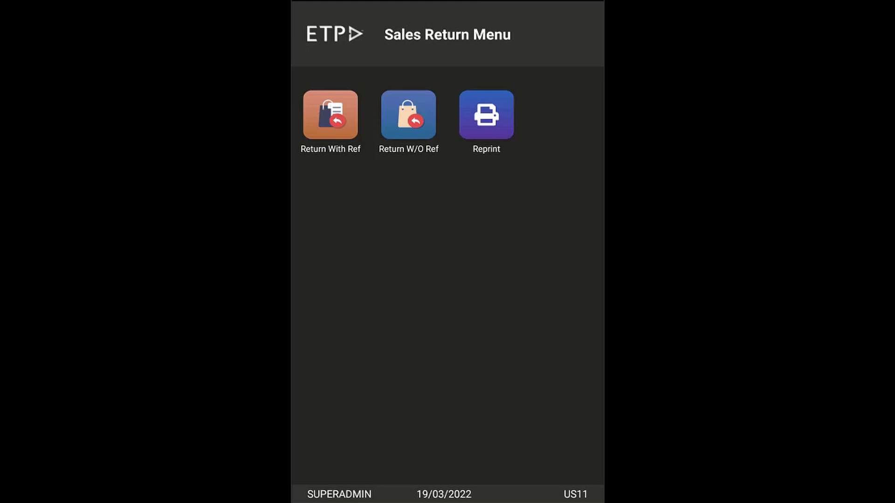
Step: Start a referenced return against bill 1146 with reason Damaged Item
left_click(337, 122)
left_click(488, 108)
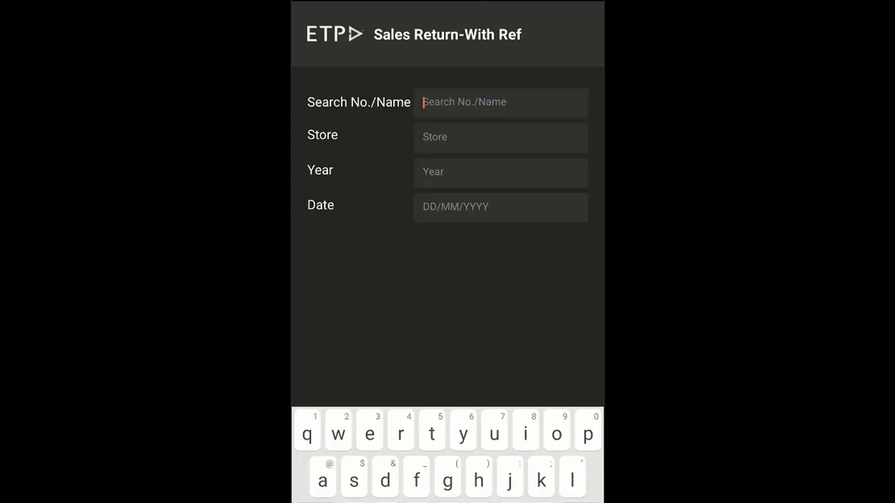
left_click(349, 480)
type("11")
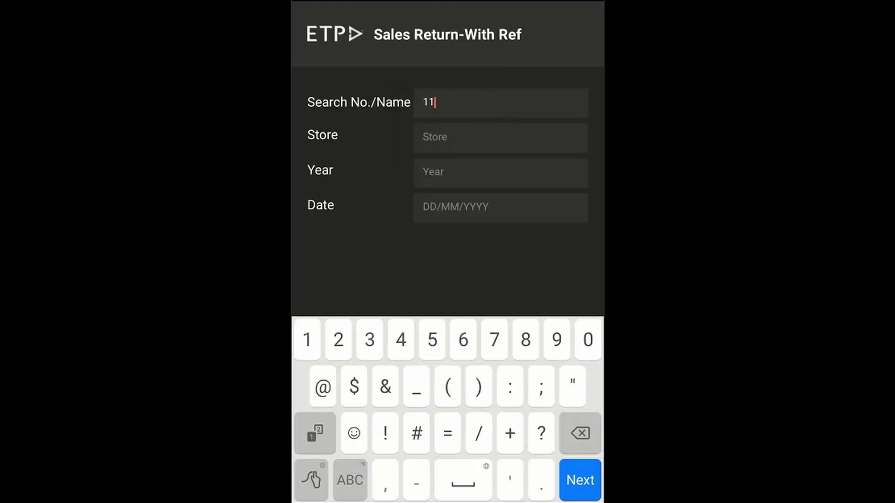
type("46")
key("Escape")
left_click(564, 439)
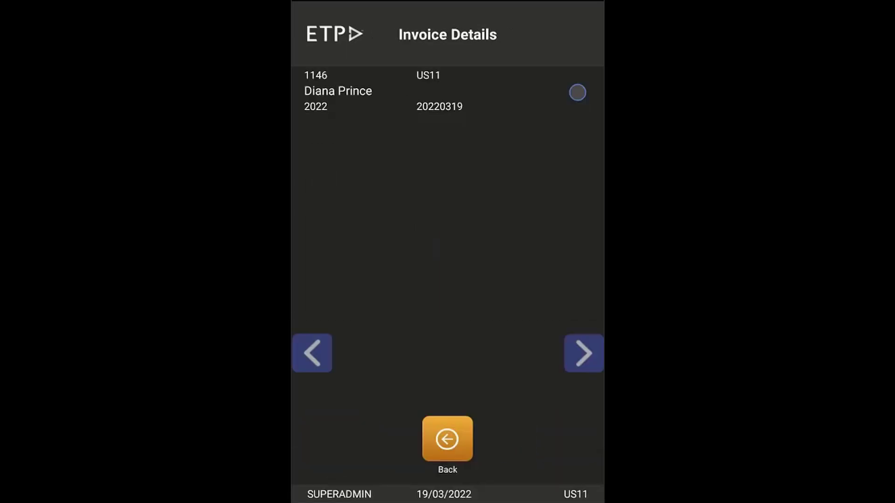
left_click(577, 93)
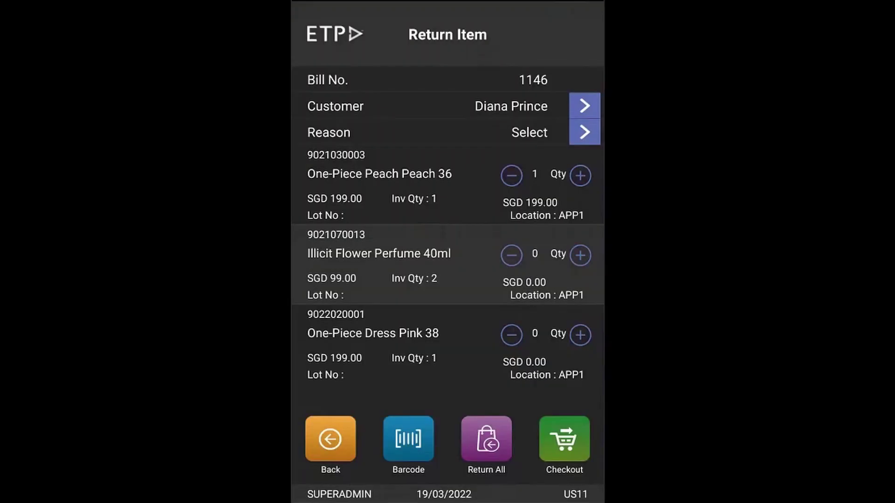
left_click(584, 133)
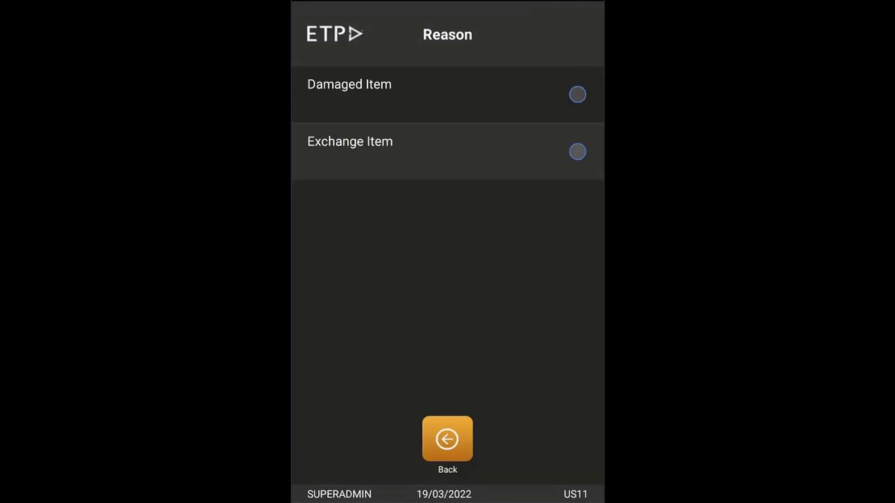
left_click(578, 94)
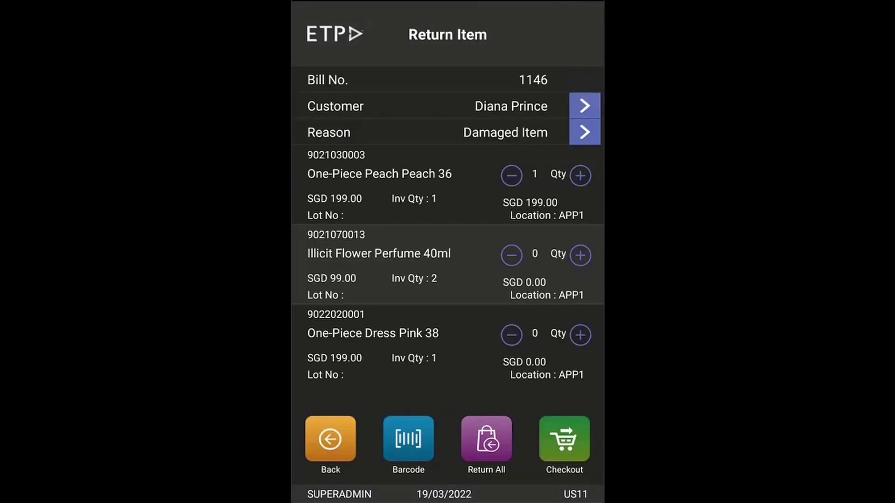
Step: Refund the 179.10 return on bill 1146 by Credit Note
left_click(564, 439)
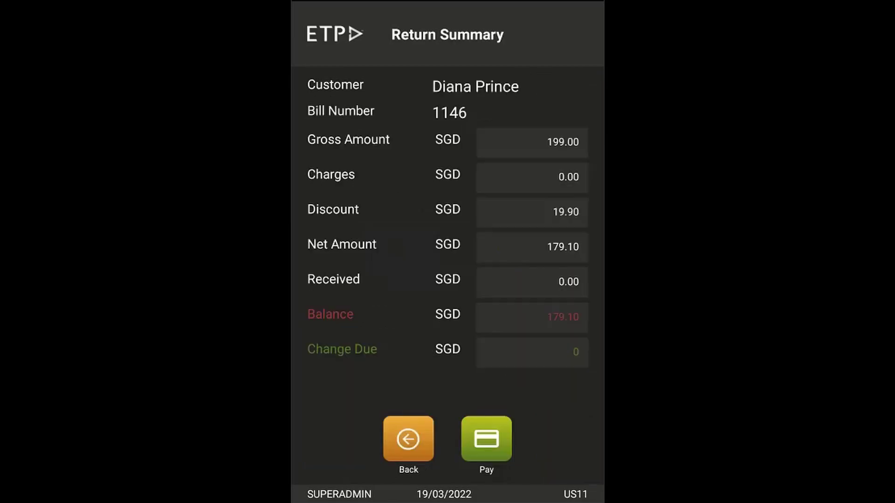
left_click(486, 439)
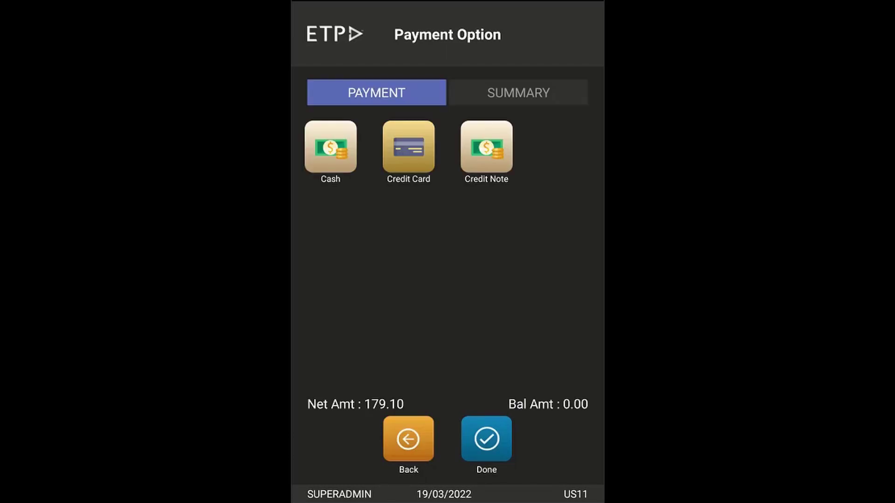
left_click(486, 438)
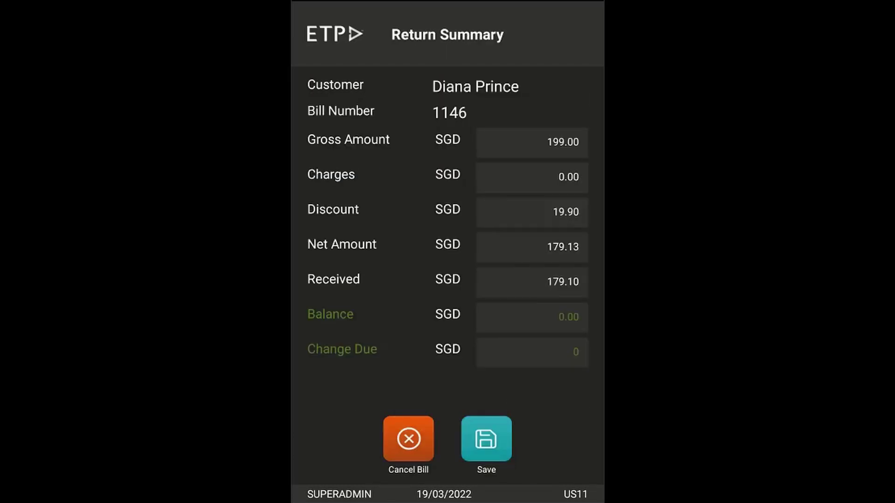
Step: Save return invoice 81, print it, and dismiss the message to return Home
left_click(486, 439)
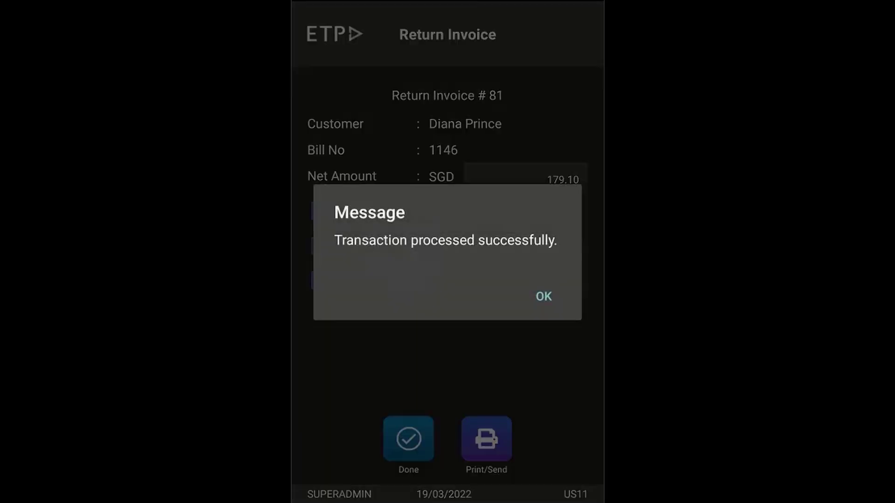
left_click(543, 297)
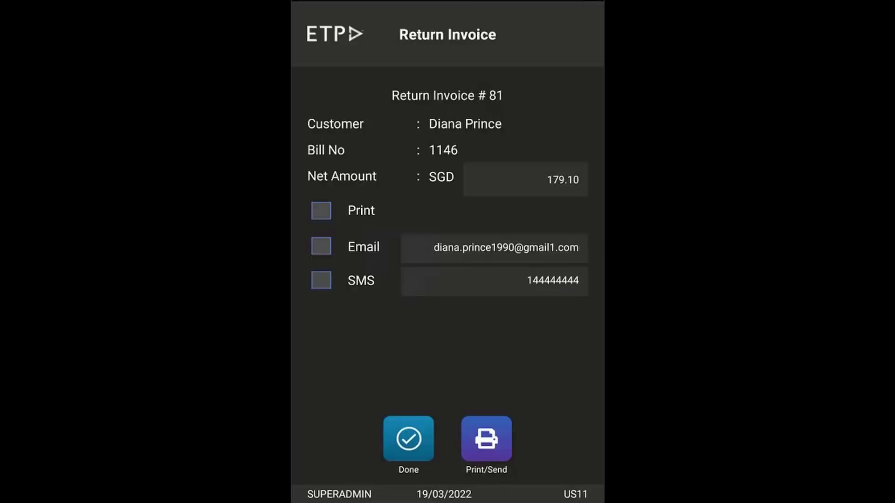
left_click(321, 210)
left_click(486, 439)
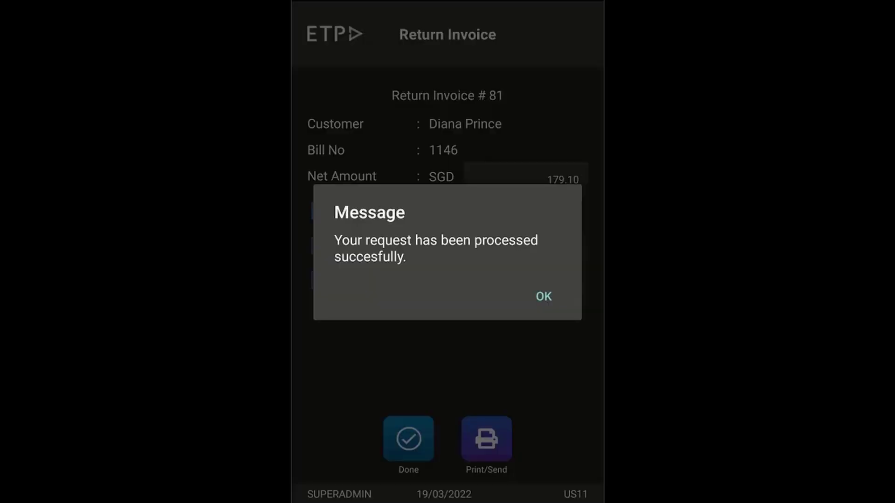
left_click(542, 296)
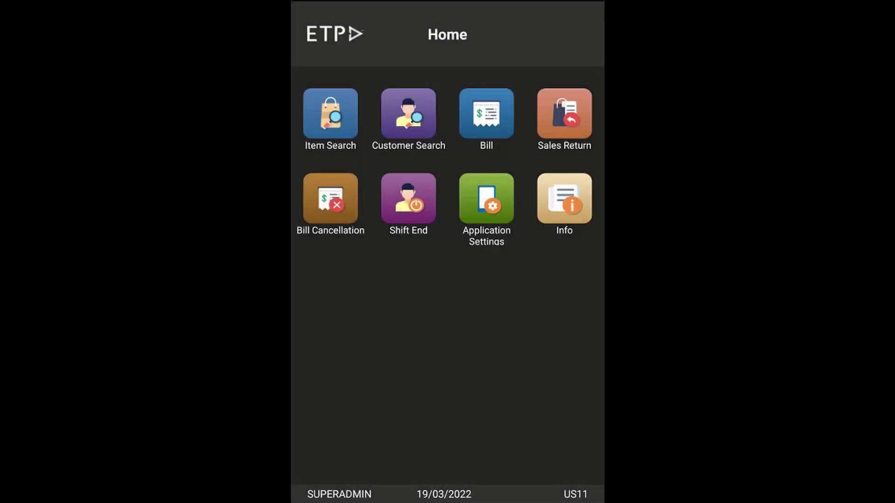
Step: In Bill Cancellation, search invoice number 1147 to list Diana Prince's 2022 invoice
left_click(330, 200)
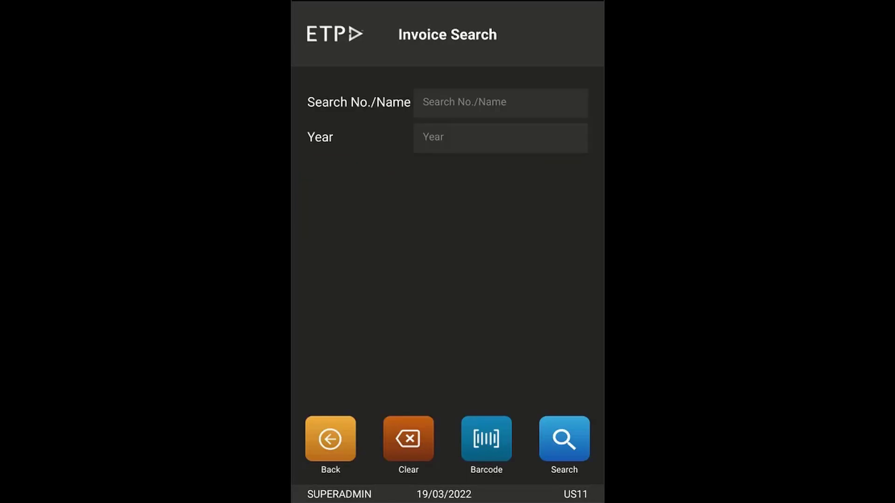
left_click(514, 107)
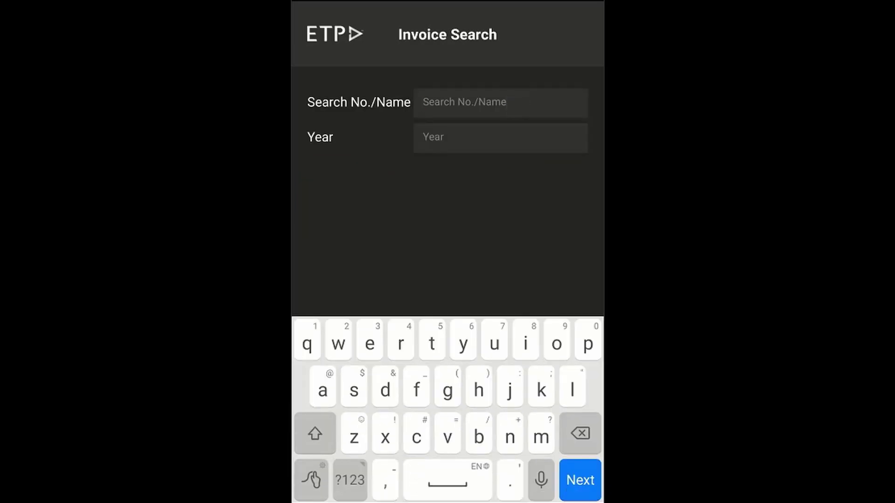
left_click(350, 482)
type("1147")
key("Escape")
left_click(564, 438)
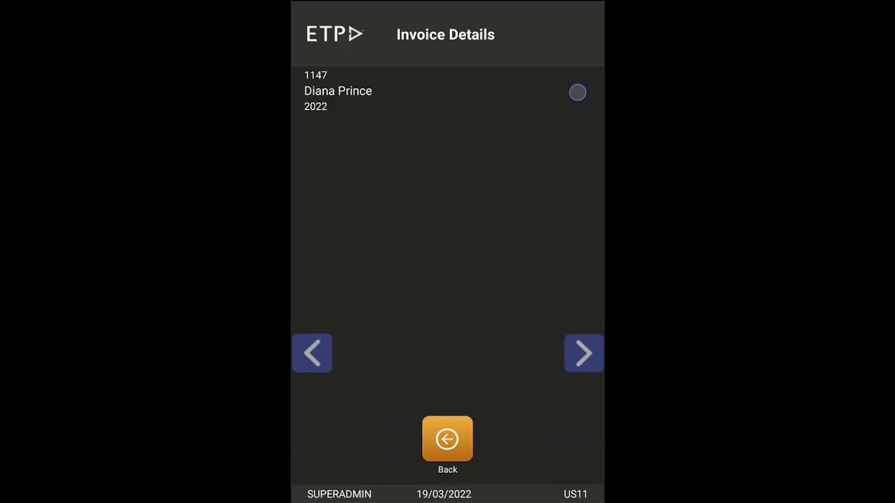